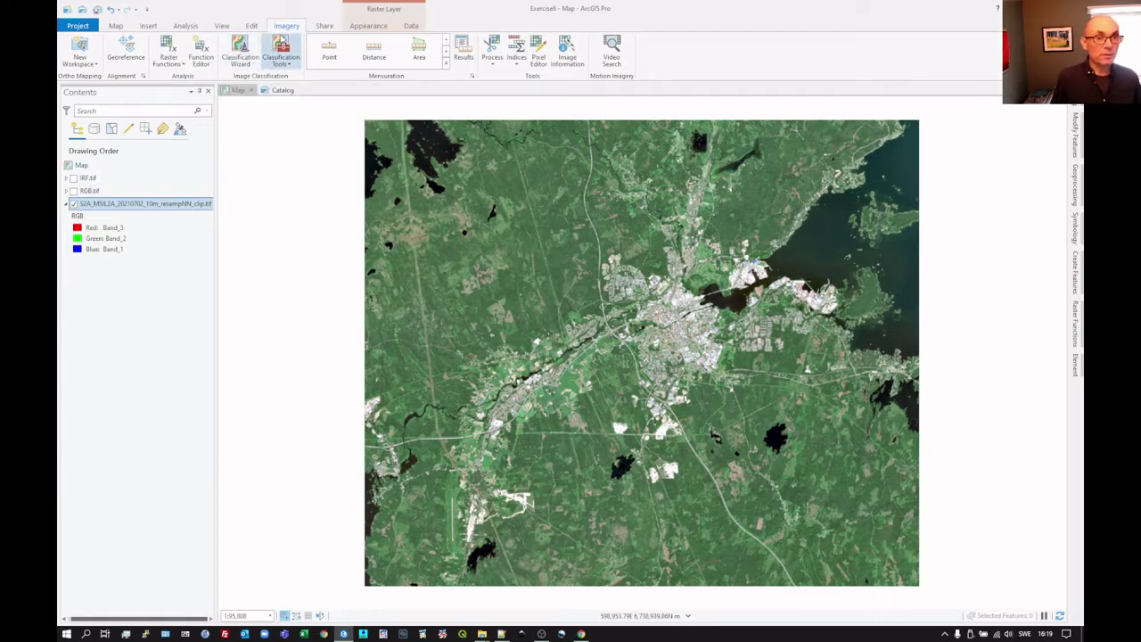
# Start the Image Classification Wizard for the Sentinel-2 layer and configure an unsupervised, pixel-based classification
pyautogui.click(241, 52)
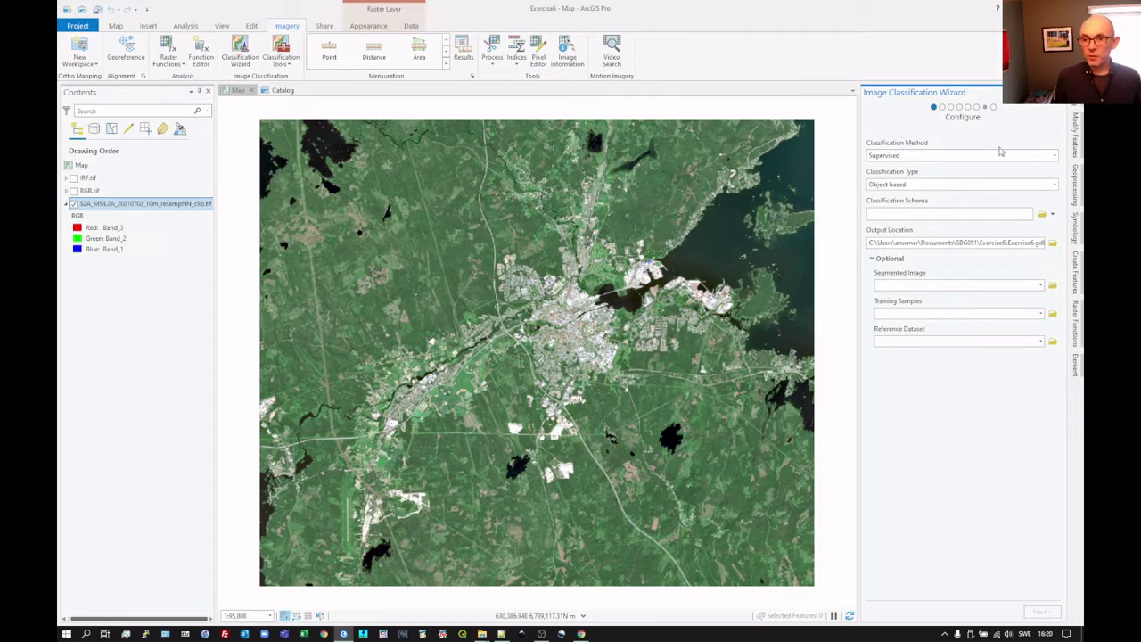
pyautogui.click(1055, 157)
pyautogui.click(909, 226)
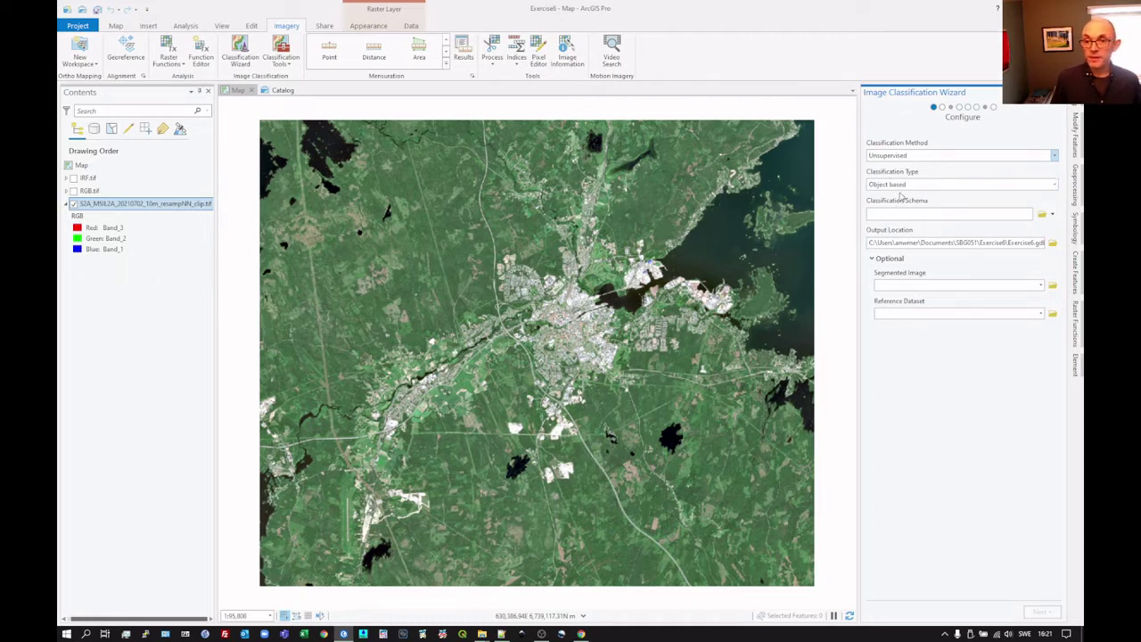
pyautogui.click(1055, 186)
pyautogui.click(966, 208)
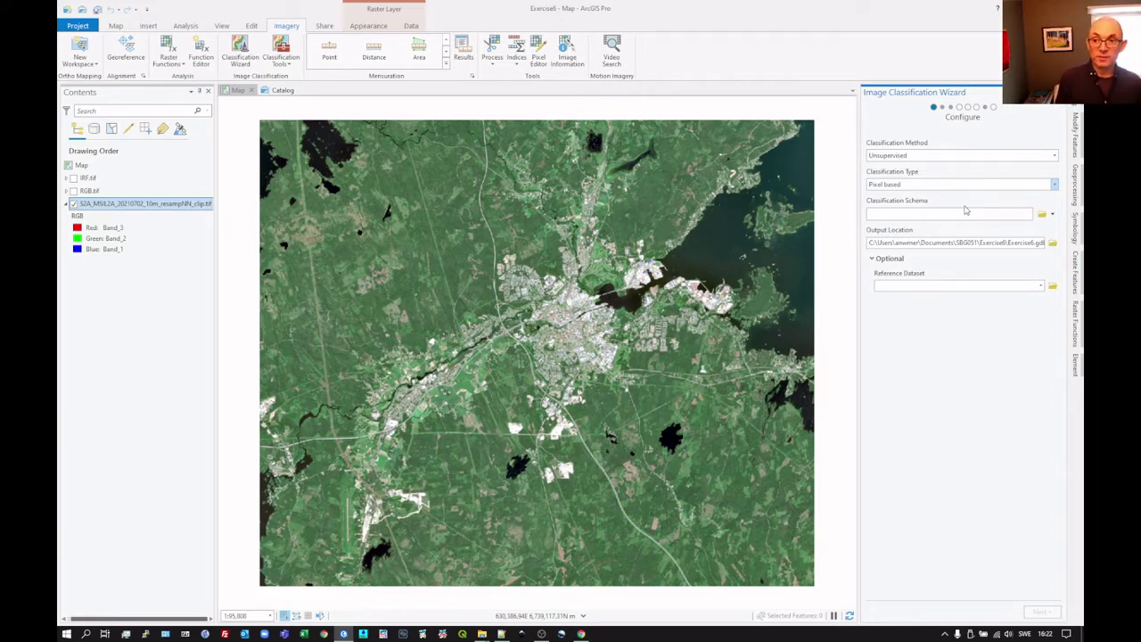
pyautogui.click(1055, 185)
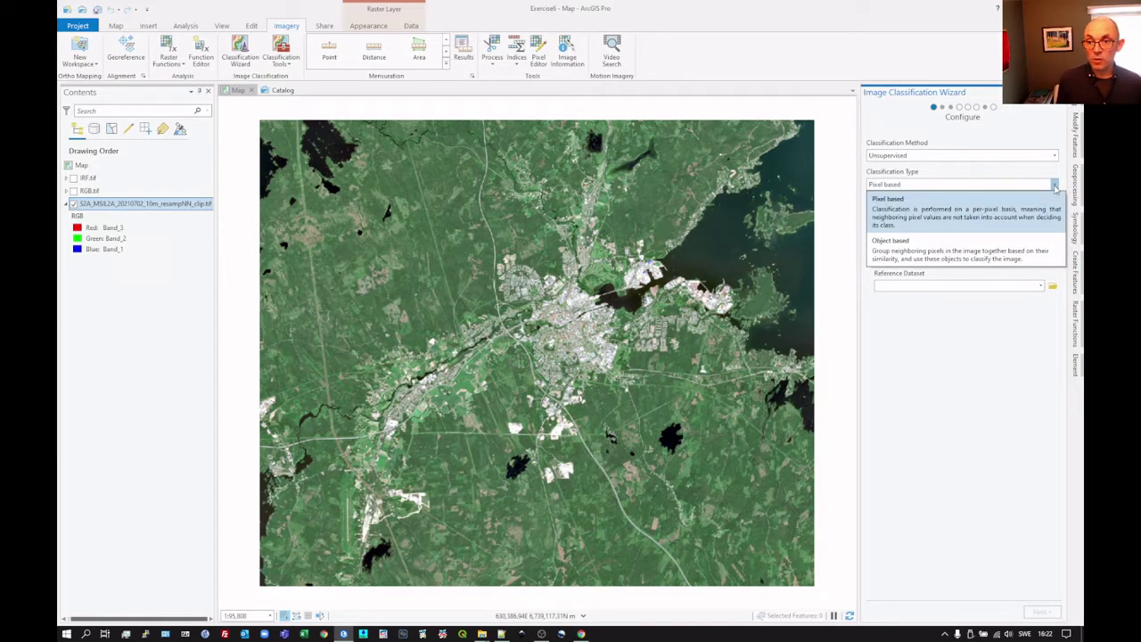
pyautogui.click(1056, 188)
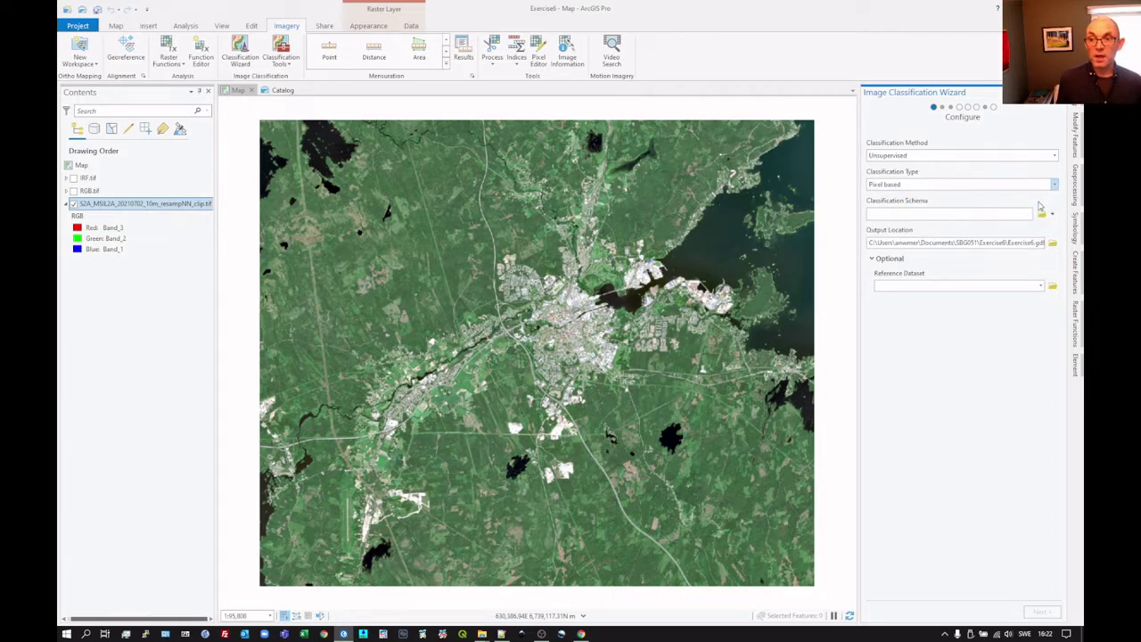
pyautogui.moveTo(1038, 207)
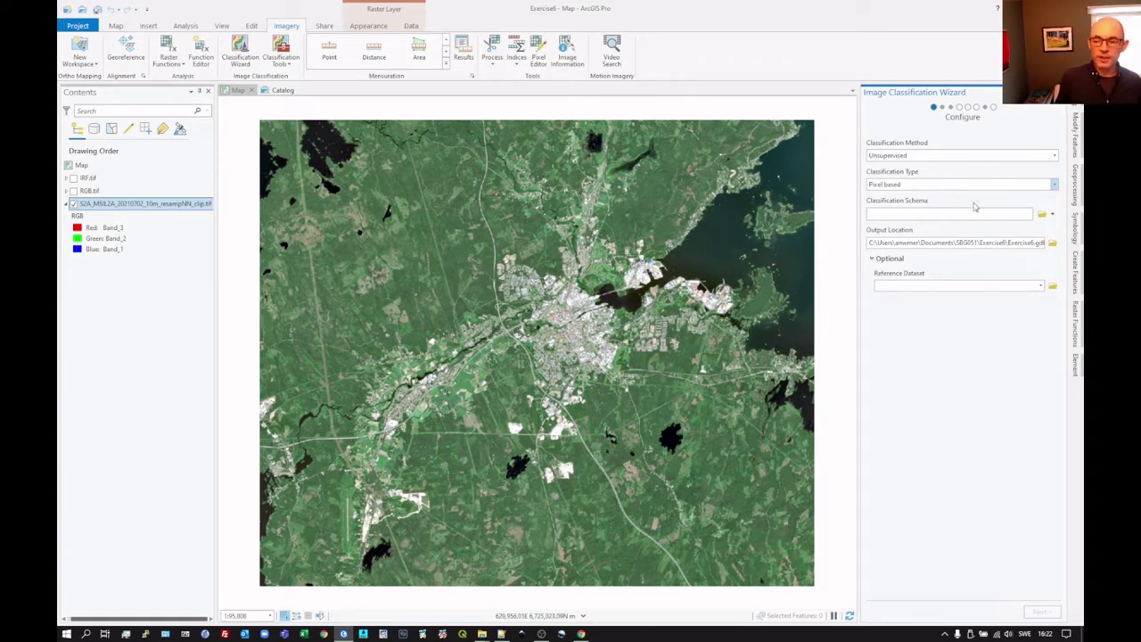
# Use the default NLCD2011 classification schema and proceed to the wizard's training settings
pyautogui.click(1052, 216)
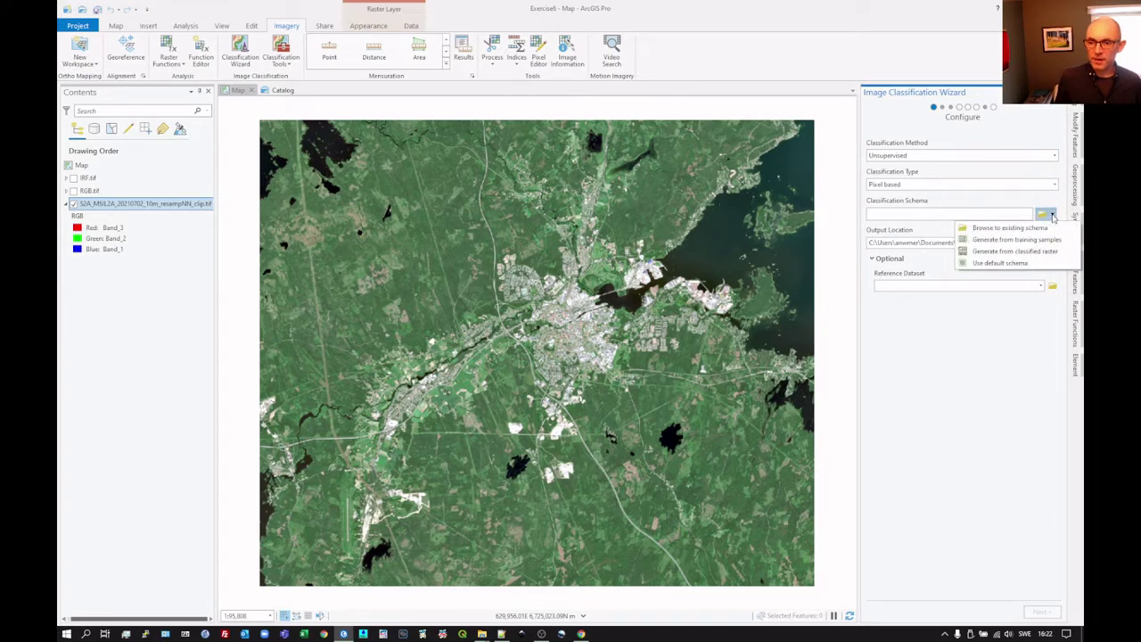
pyautogui.click(1015, 264)
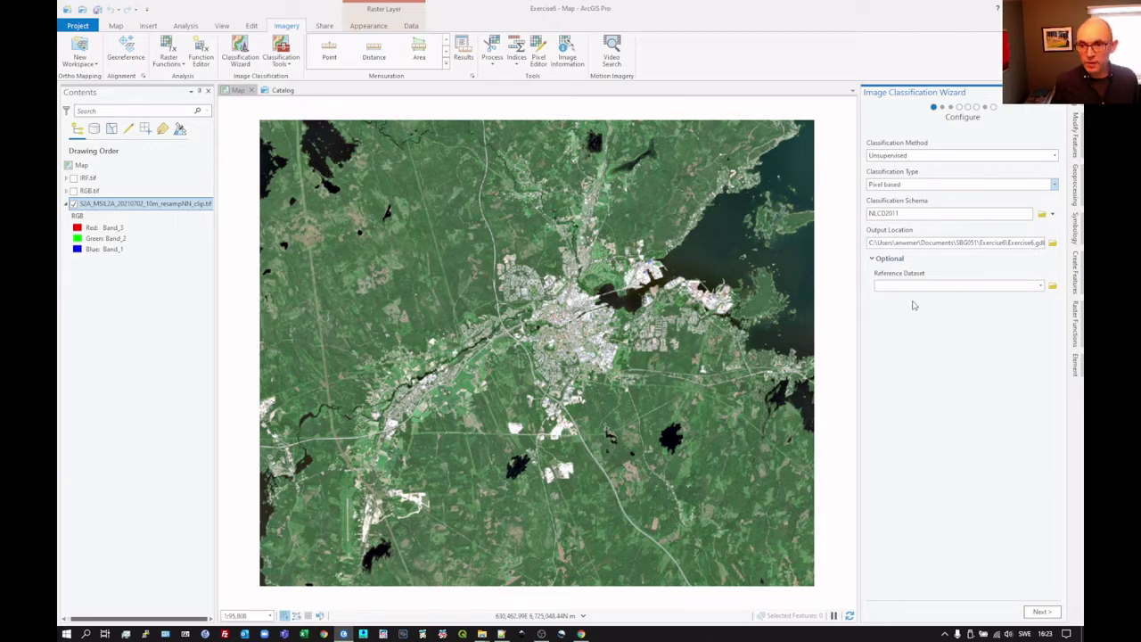
pyautogui.click(1040, 613)
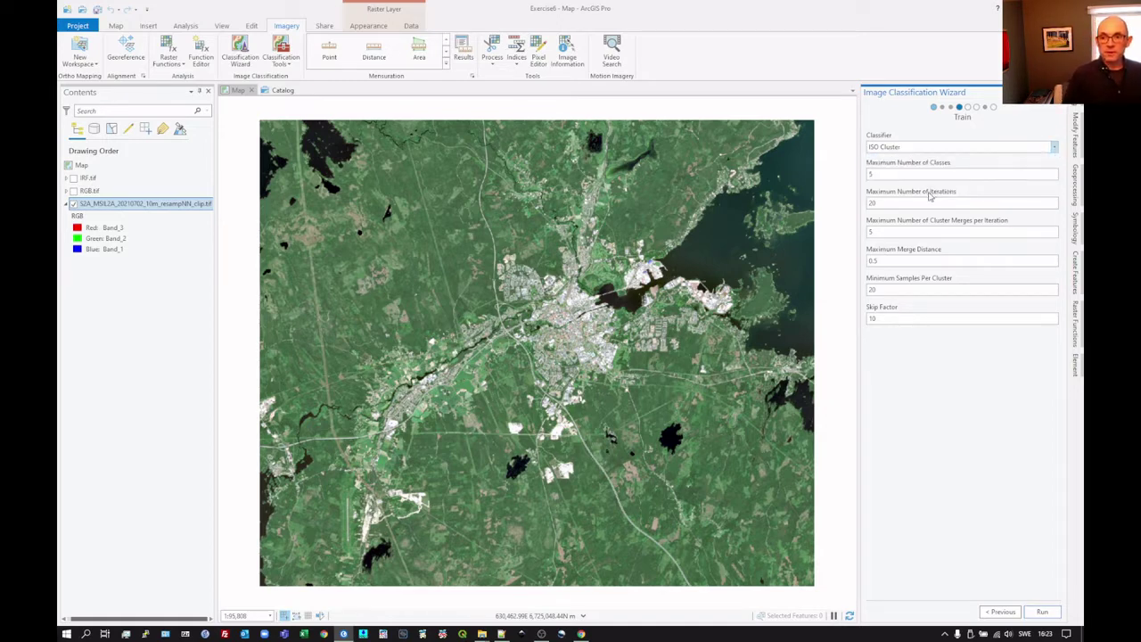
# Set the maximum number of classes to 30 and run the ISO Cluster training
pyautogui.doubleClick(893, 176)
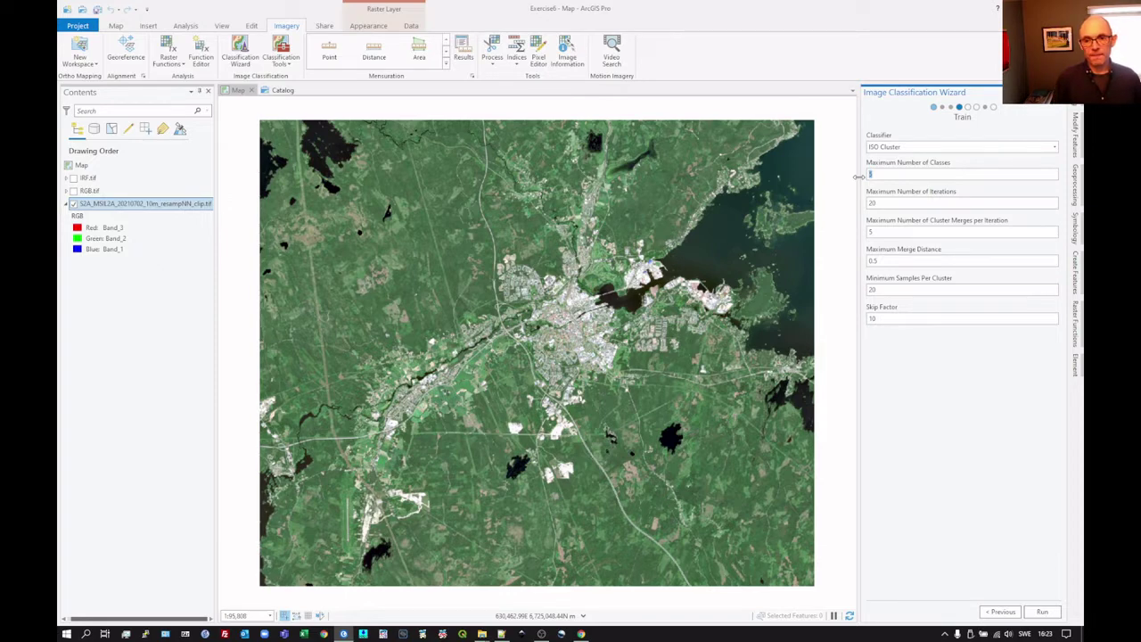
pyautogui.write('20')
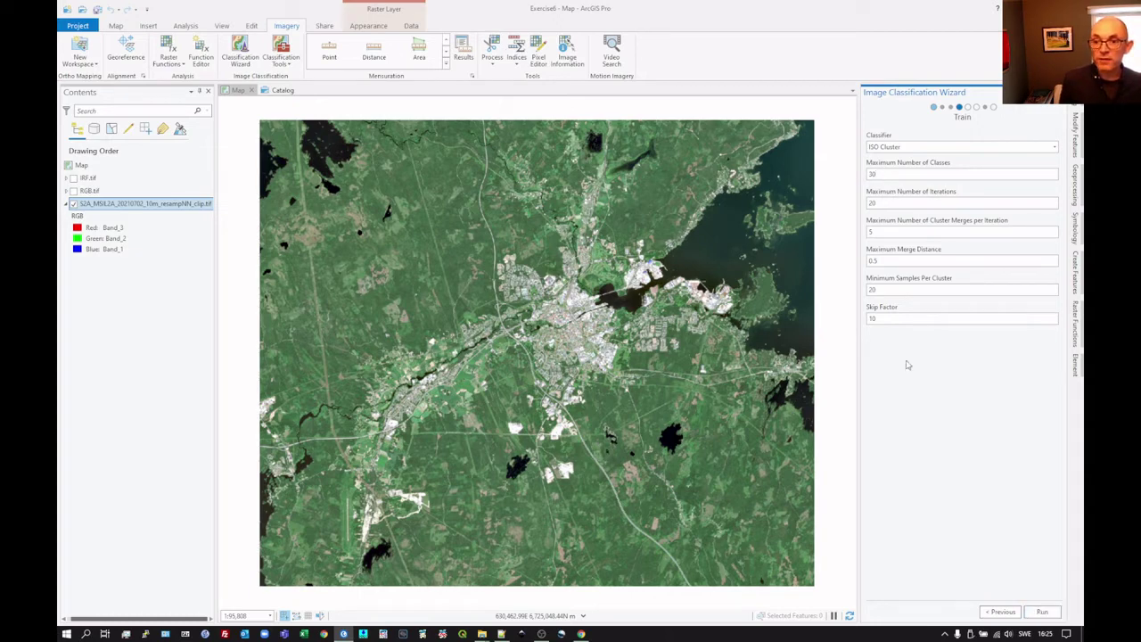
pyautogui.click(1045, 612)
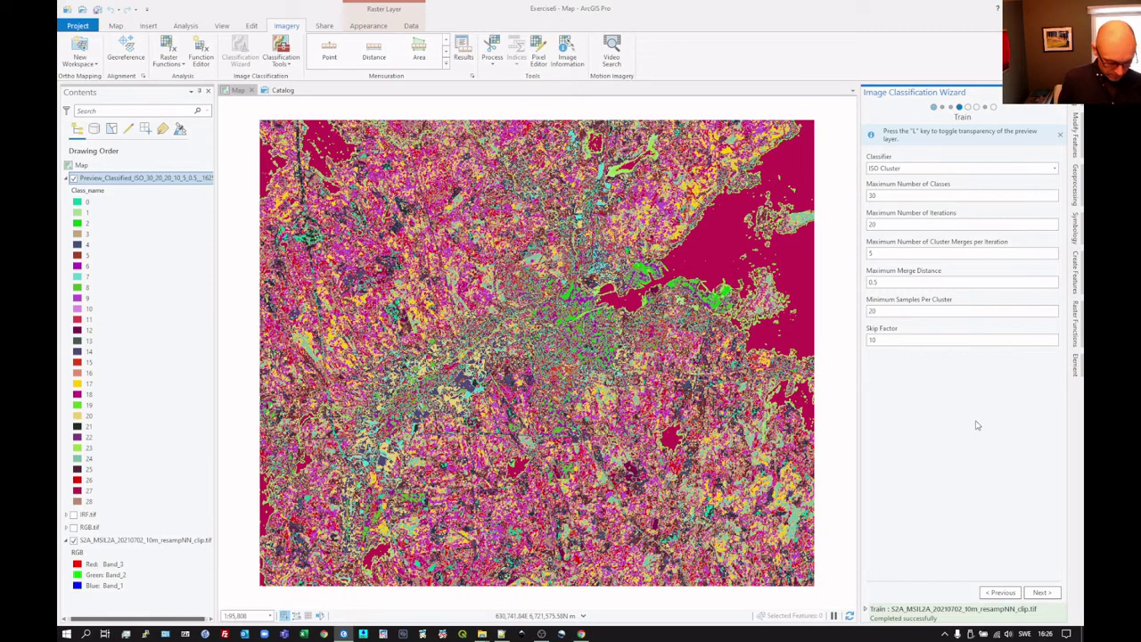
# Compare the preview classification with the underlying satellite image by toggling the preview layer's transparency several times
pyautogui.press('l')
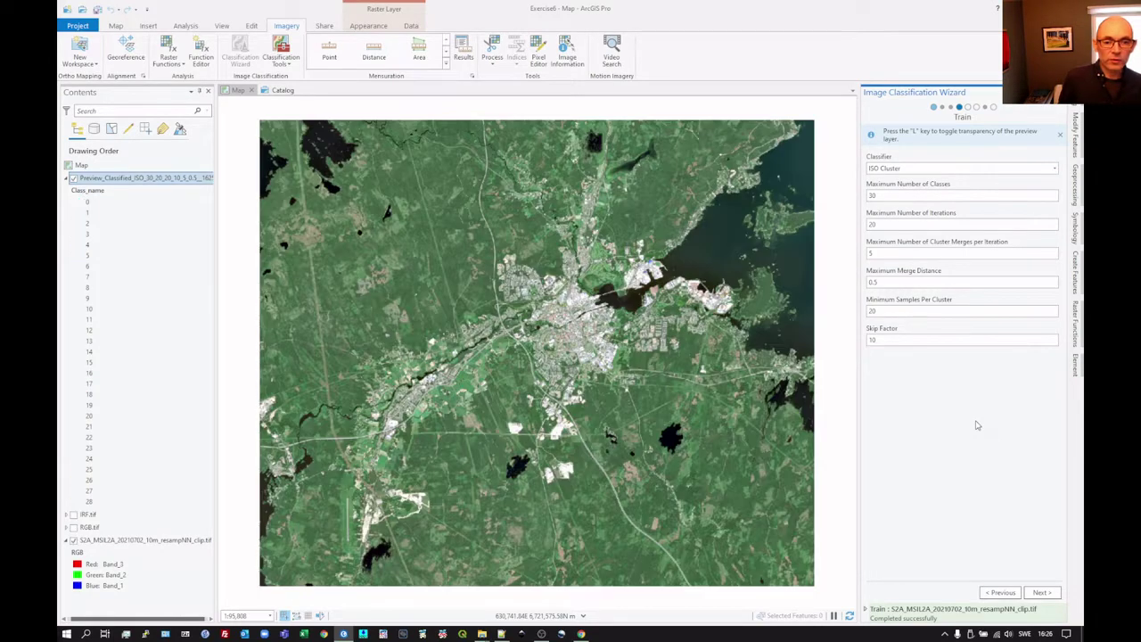
pyautogui.press('l')
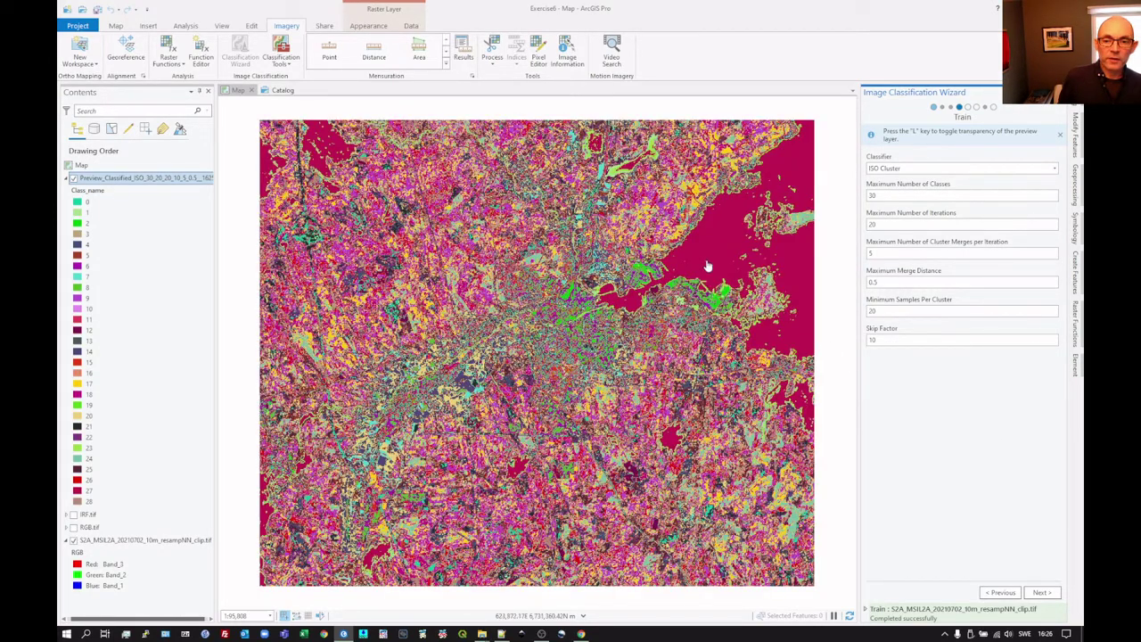
pyautogui.press('l')
pyautogui.press('l')
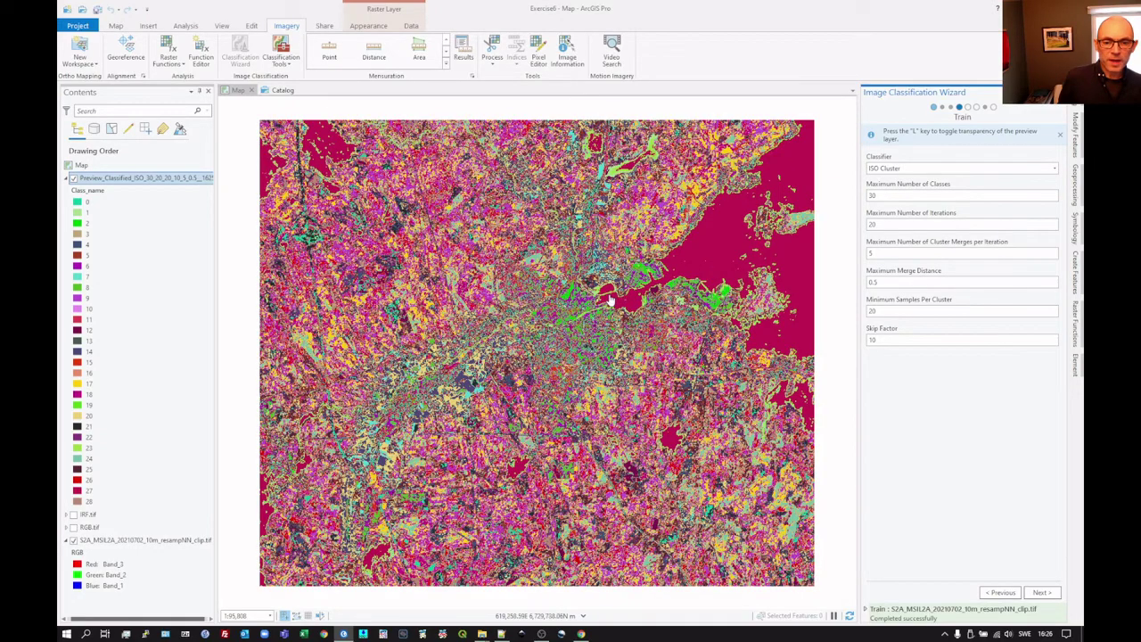
pyautogui.press('l')
pyautogui.press('l')
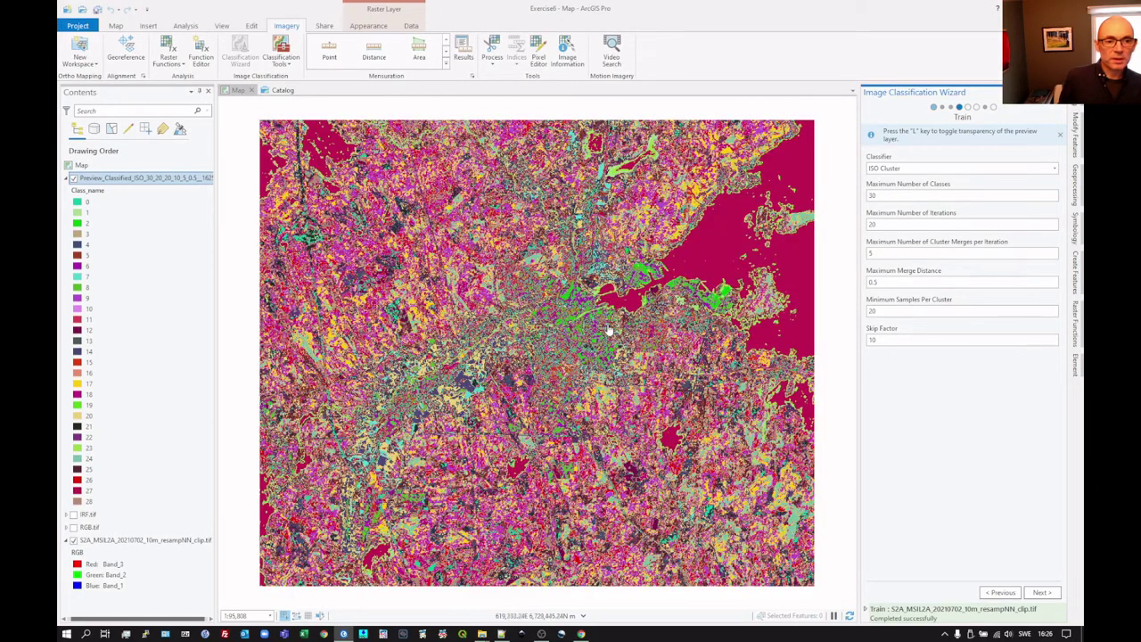
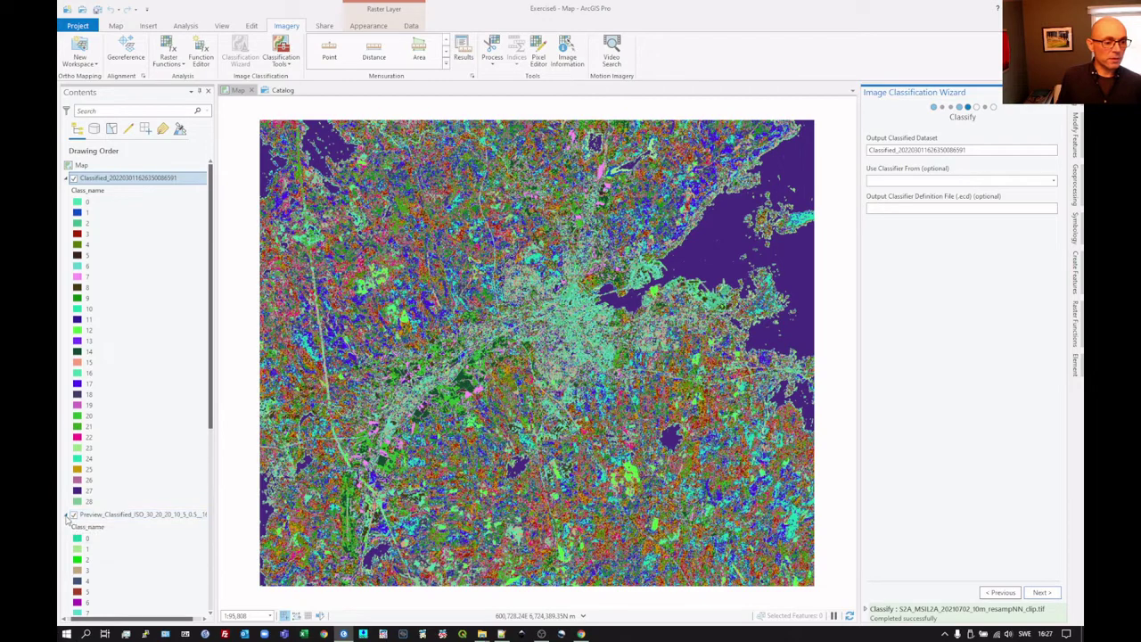
# Proceed from Classify to Assign Classes, collapsing the legends of the Preview_Classified and Classified layers in the layer list
pyautogui.click(69, 515)
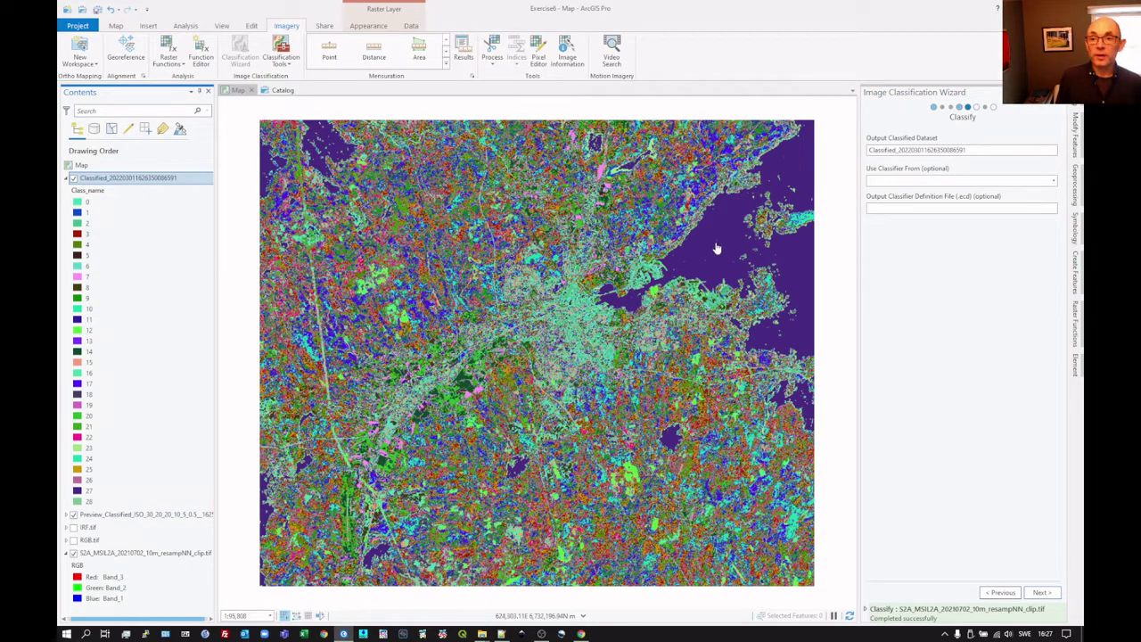
pyautogui.click(1041, 593)
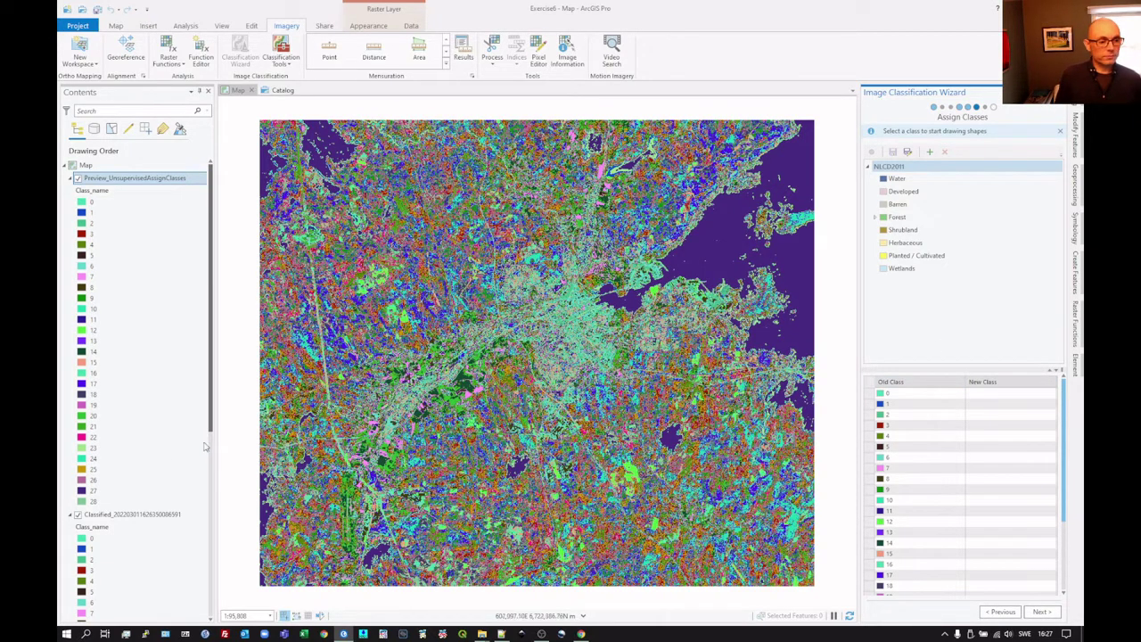
pyautogui.click(69, 514)
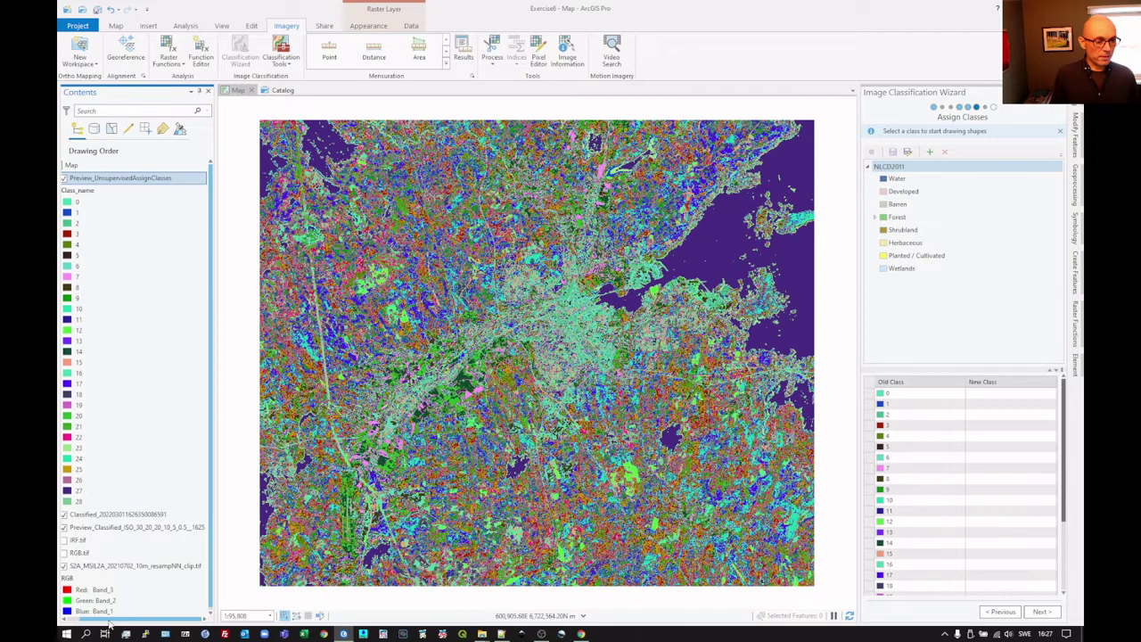
pyautogui.moveTo(109, 619); pyautogui.dragTo(59, 560)
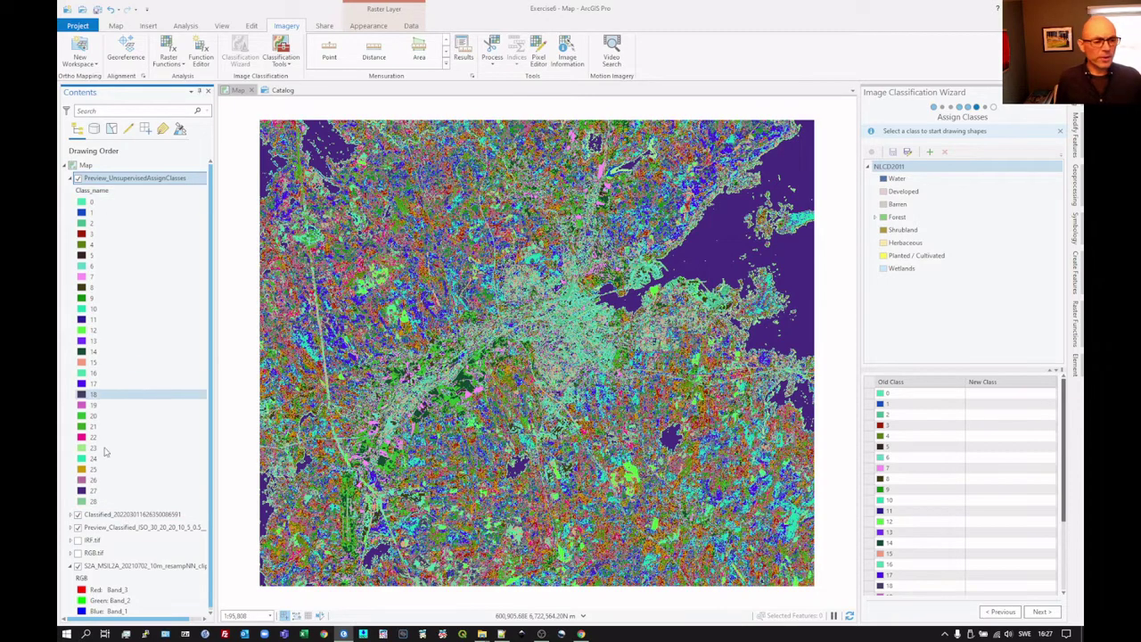
# Turn off the visibility of the Classified and Preview_Classified layers, leaving the Preview_UnsupervisedAssignClasses layer displayed
pyautogui.click(77, 515)
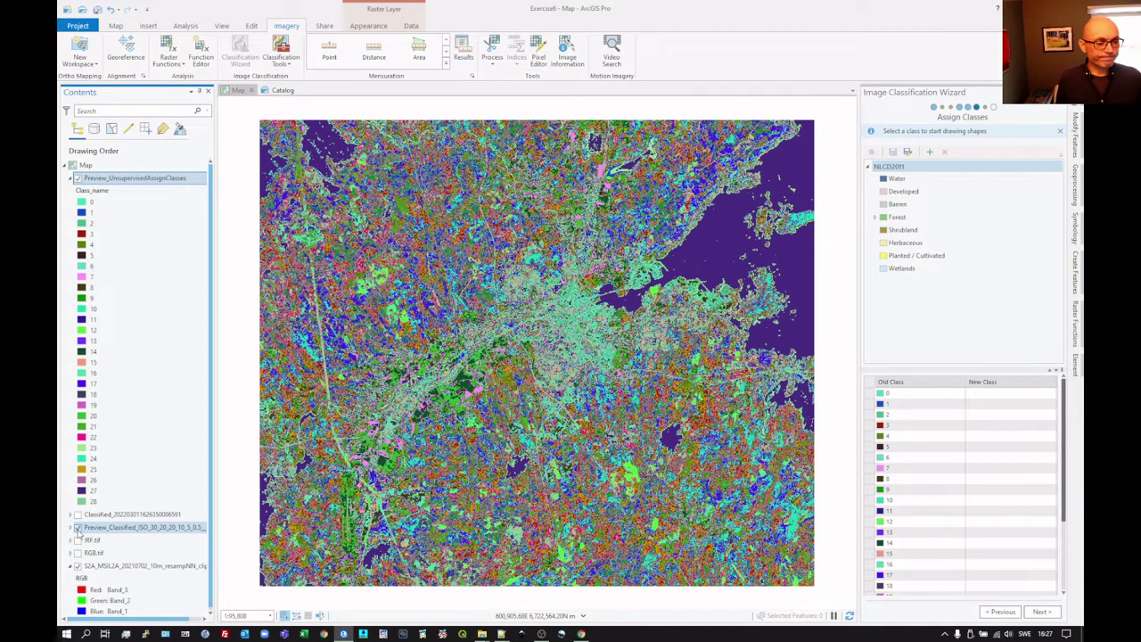
pyautogui.click(77, 528)
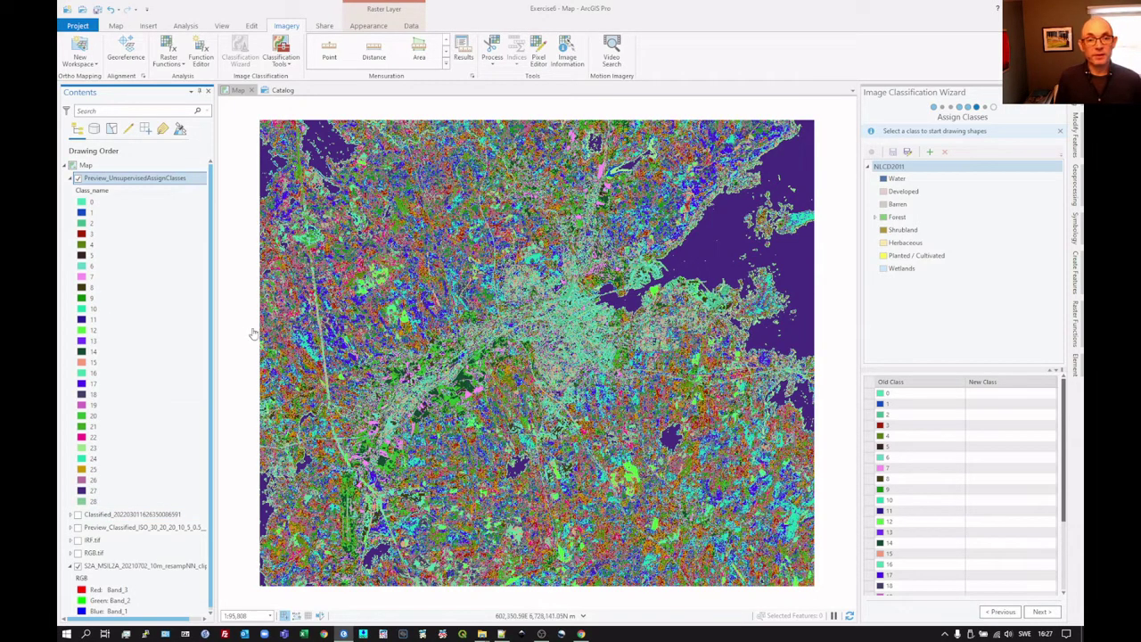
pyautogui.click(79, 515)
pyautogui.click(77, 527)
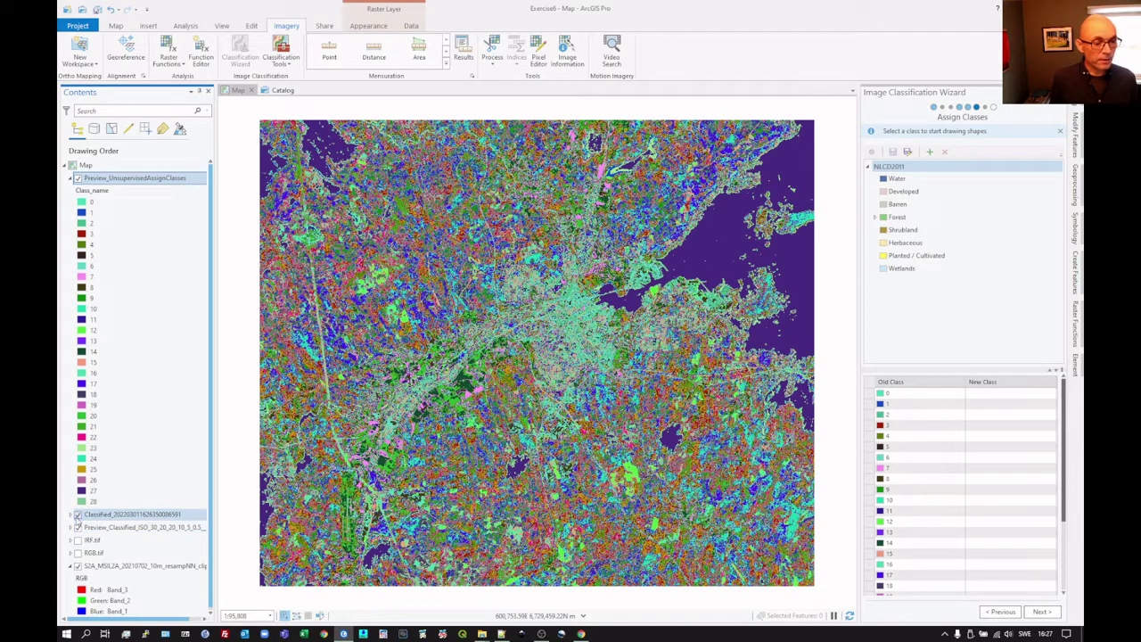
pyautogui.click(79, 527)
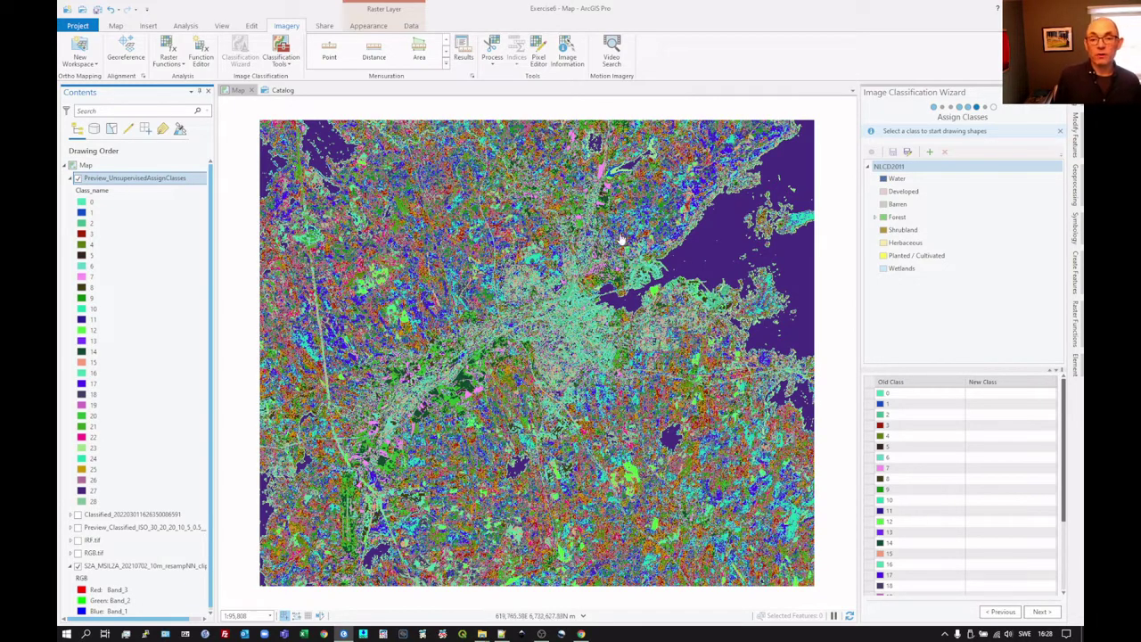
pyautogui.click(896, 181)
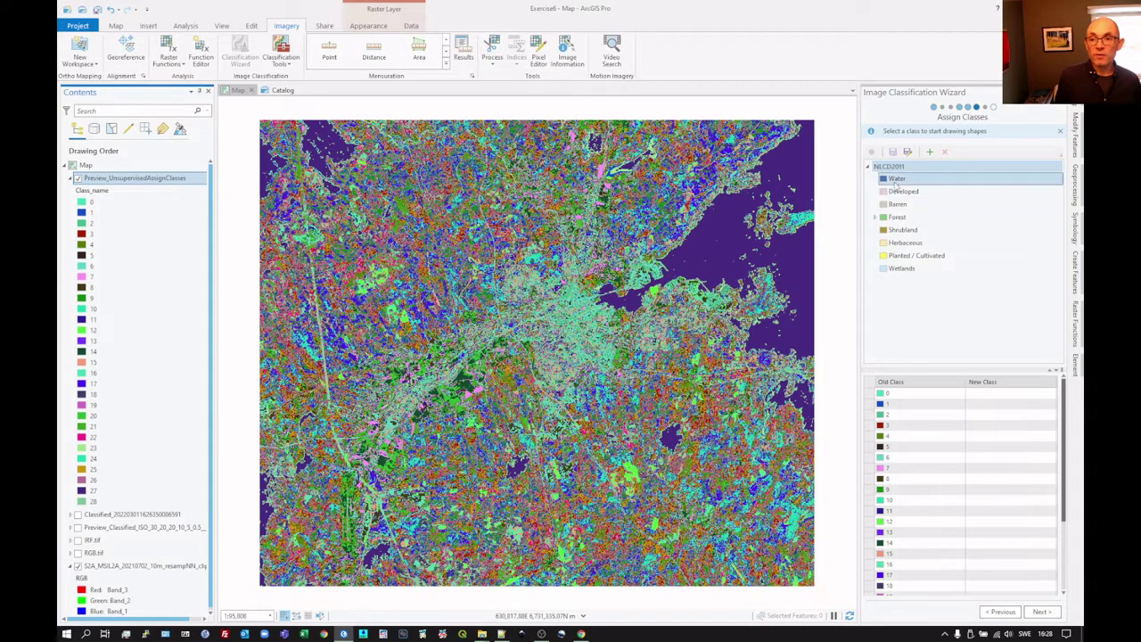
pyautogui.click(895, 167)
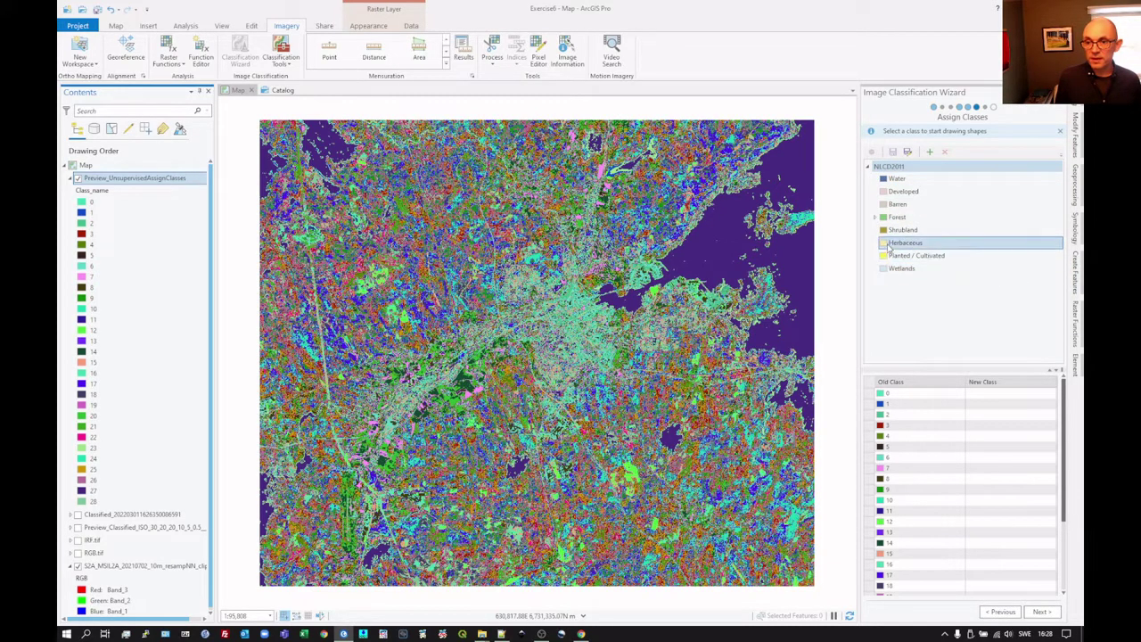
pyautogui.click(886, 196)
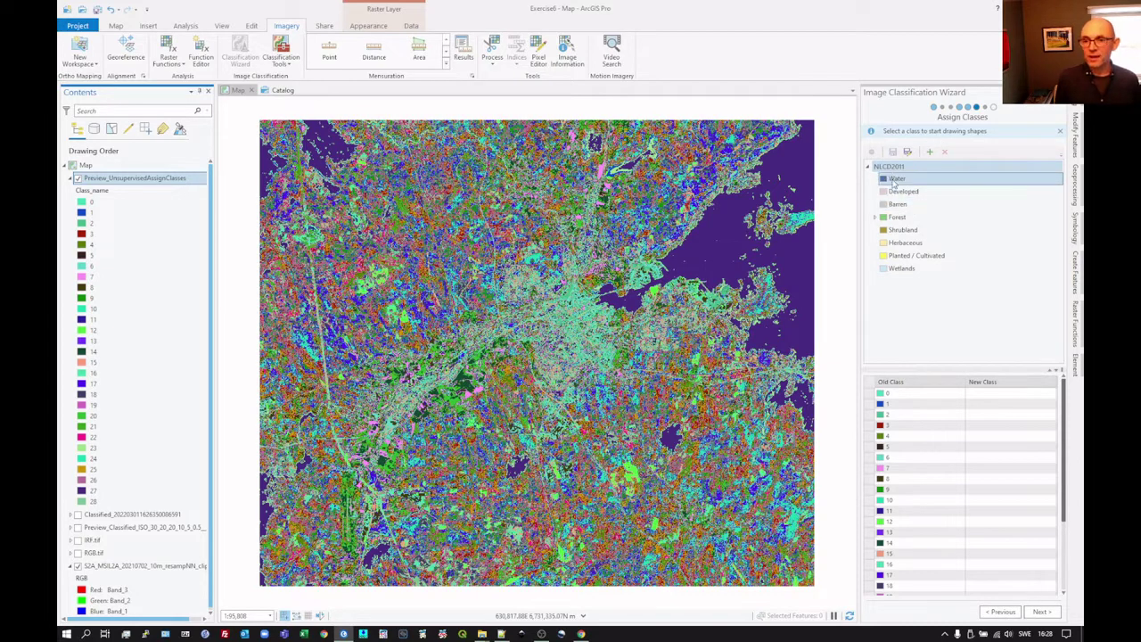